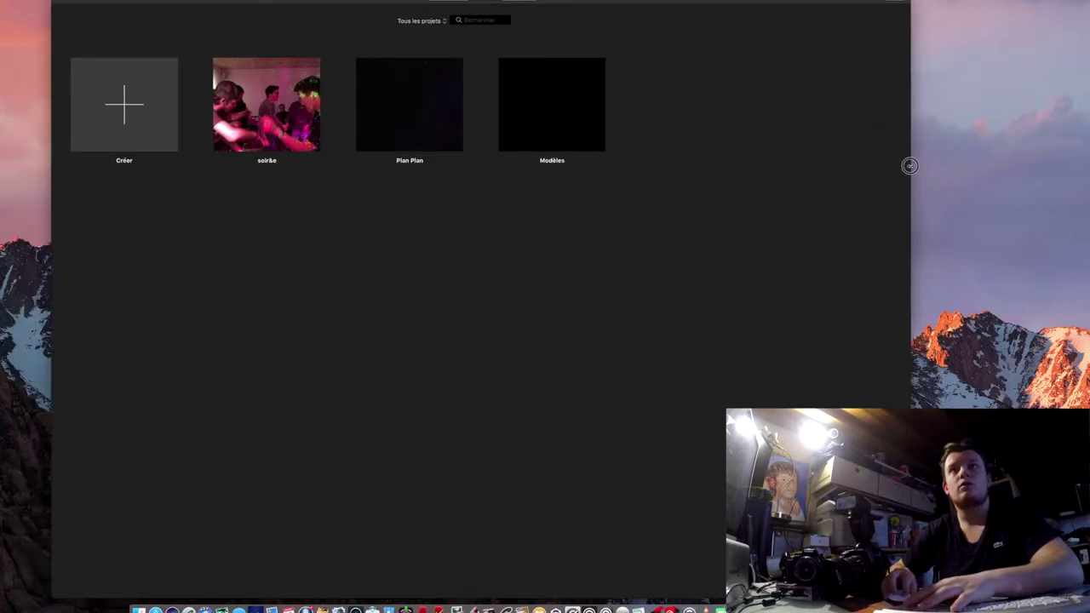
Widen the project library window and open the "soir&e" project for editing
left_click_drag(909, 166, 1086, 157)
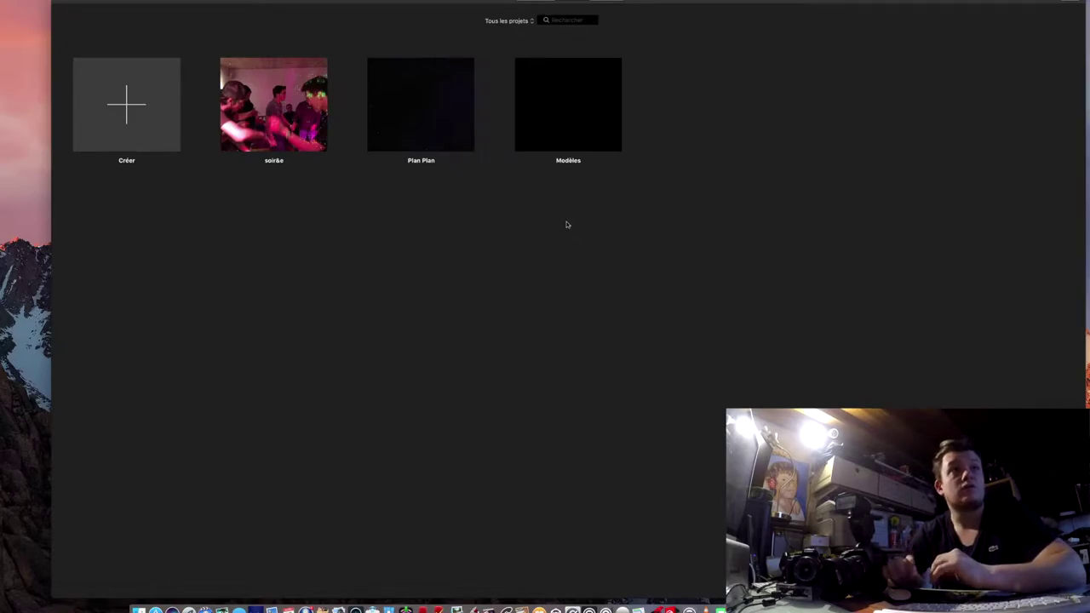
mouse_move(353, 108)
mouse_move(278, 126)
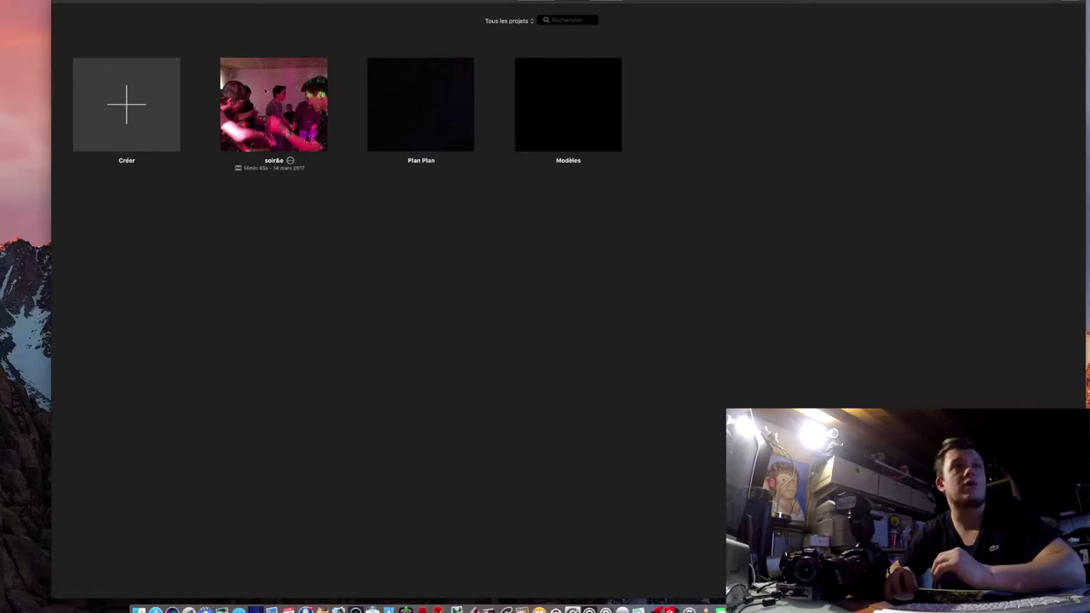
mouse_move(608, 105)
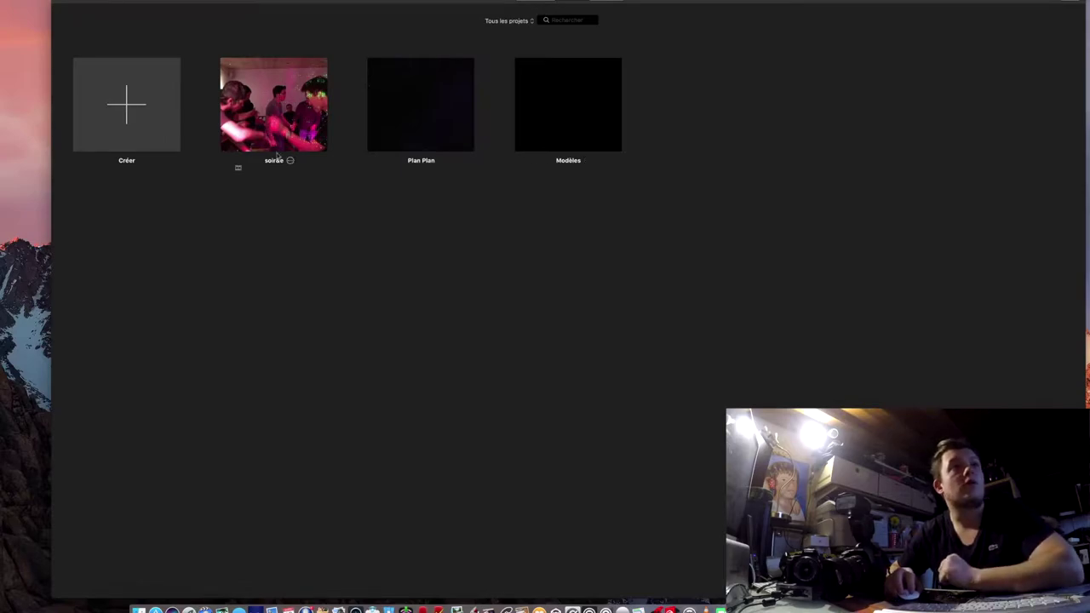
double_click(276, 97)
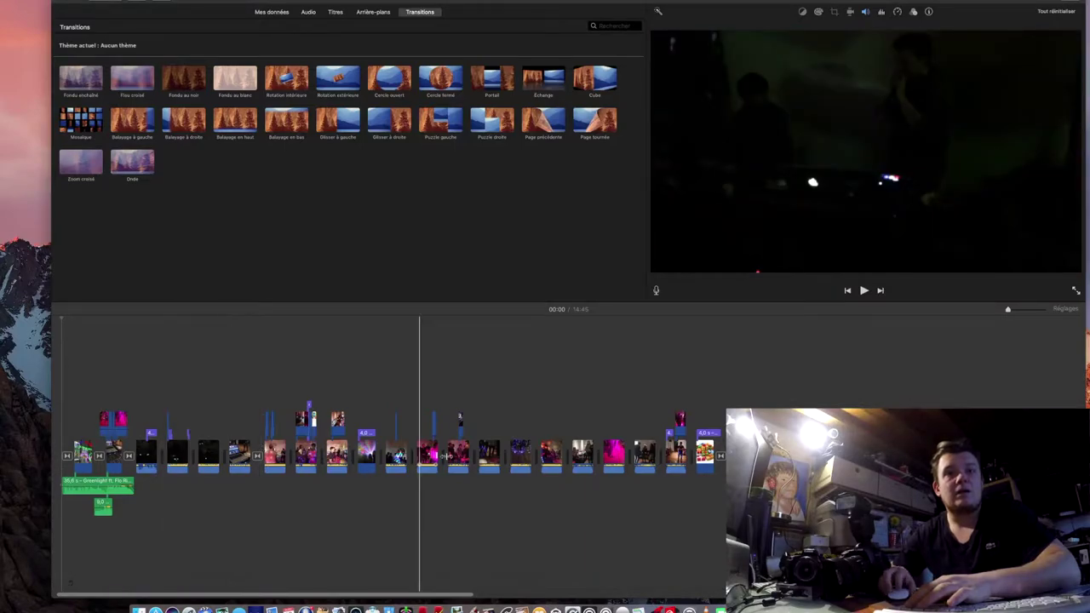
Look through the project's timeline from its opening clips to the photo section set to the Greenlight music
scroll(694, 432, "right", 5)
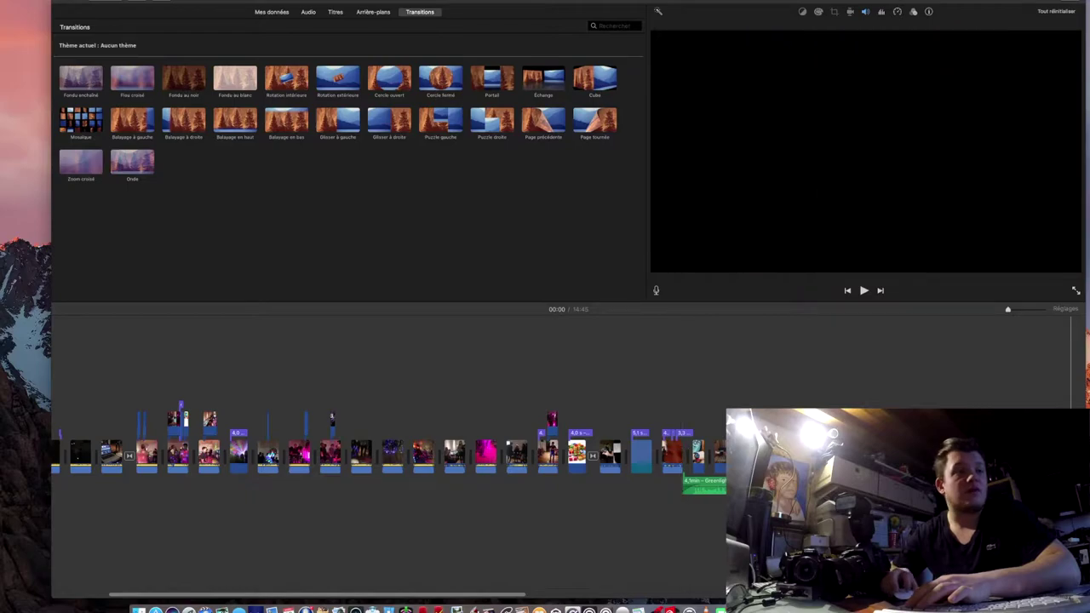
scroll(936, 358, "right", 1)
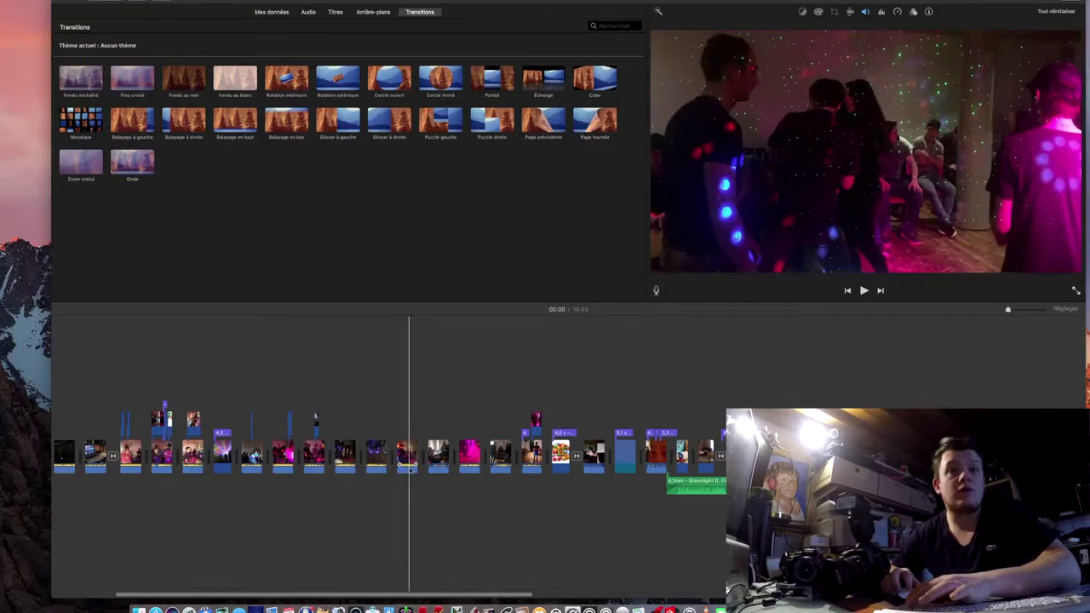
scroll(410, 469, "right", 5)
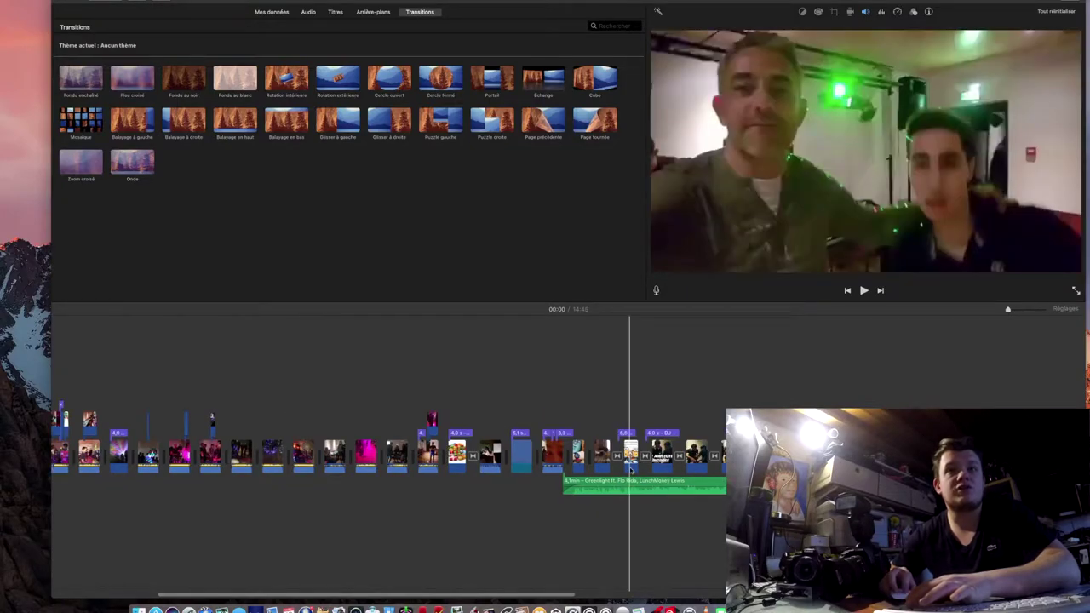
scroll(630, 460, "right", 3)
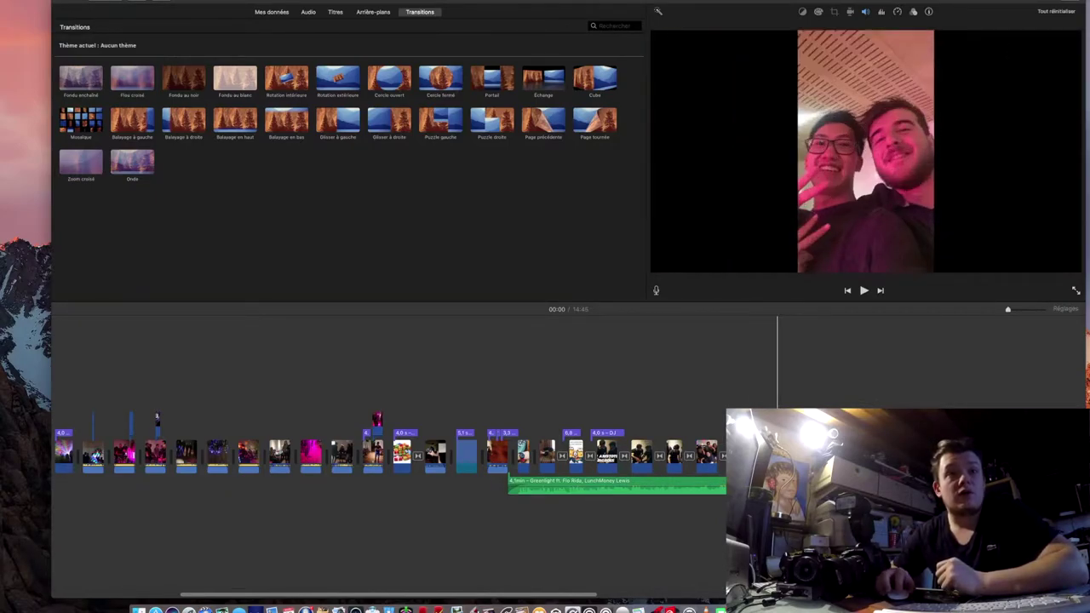
scroll(766, 366, "right", 2)
scroll(762, 366, "right", 5)
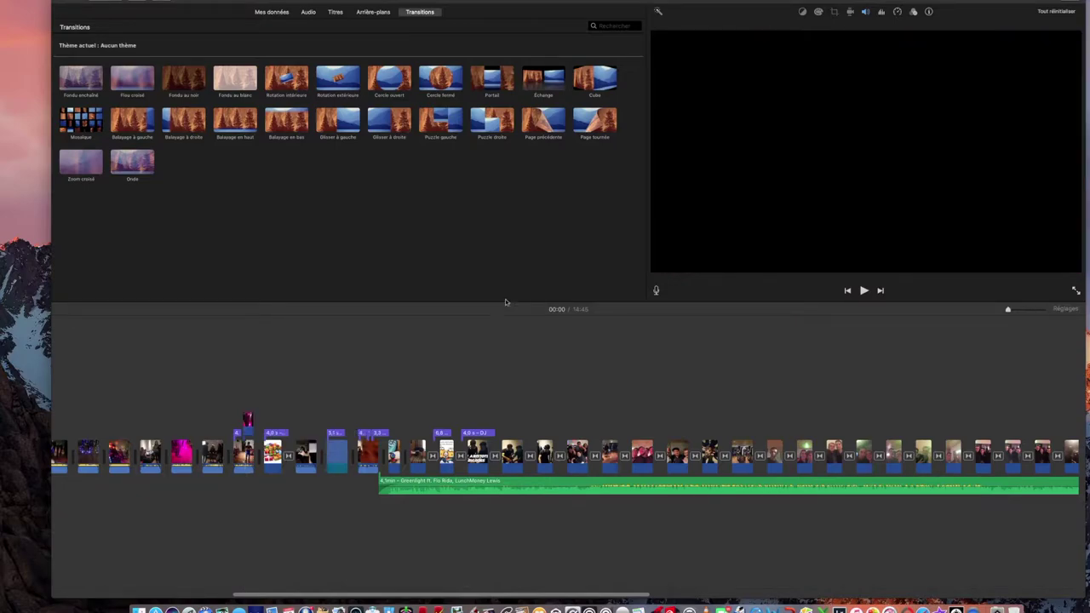
Select and preview the overlaid clip near 09:57 and view its video overlay modes
left_click(246, 419)
key("space")
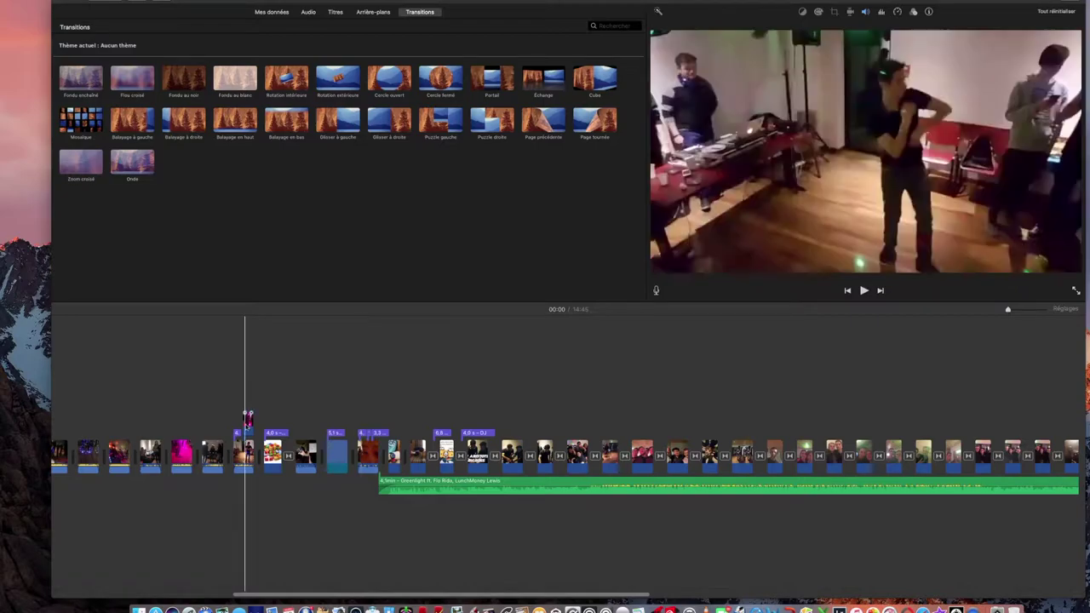
key("space")
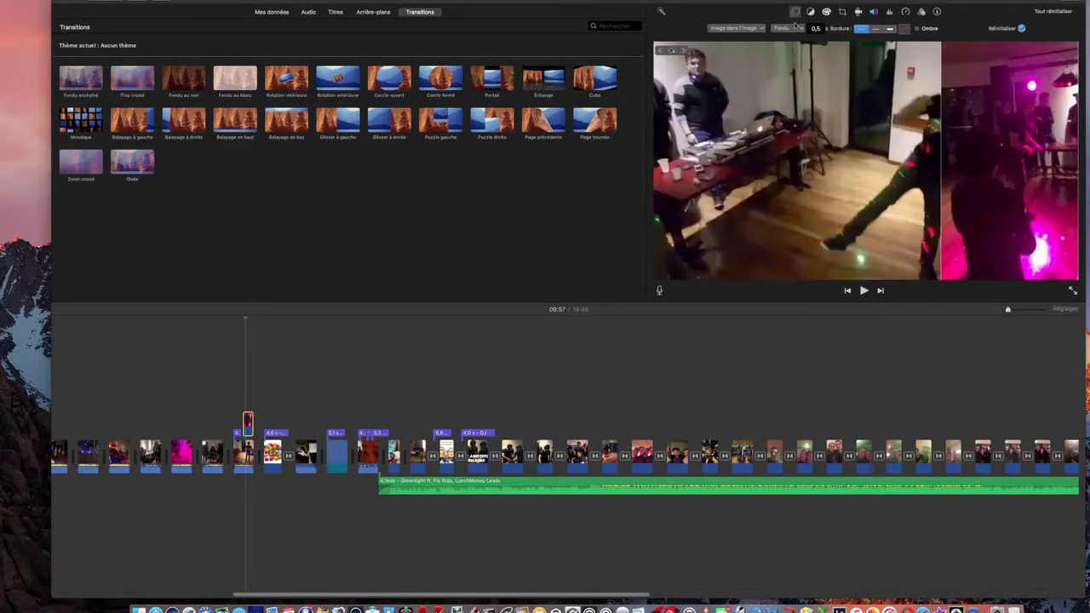
left_click(749, 28)
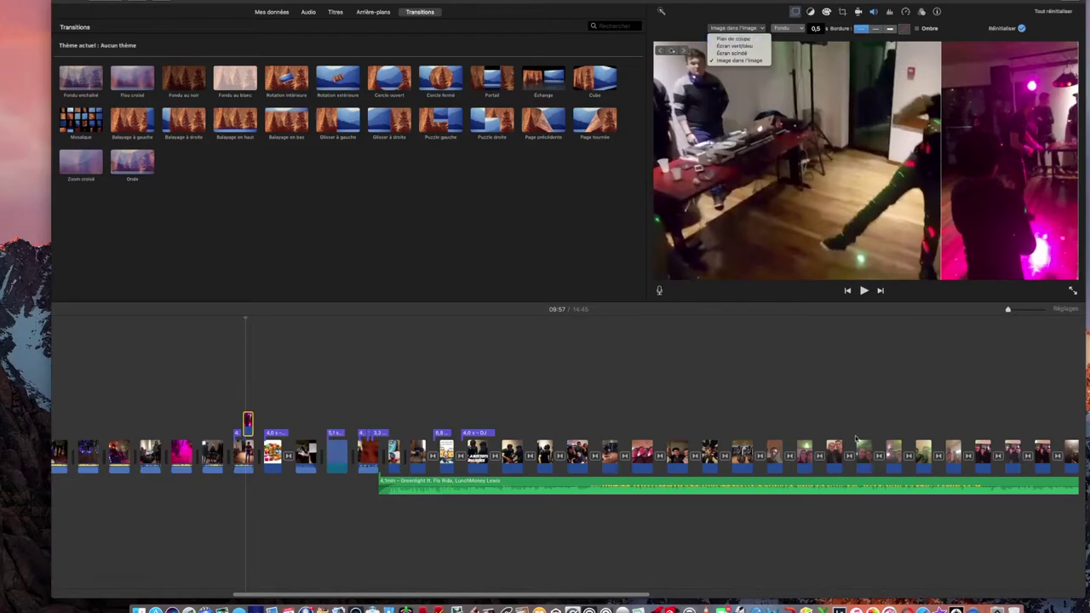
left_click(784, 532)
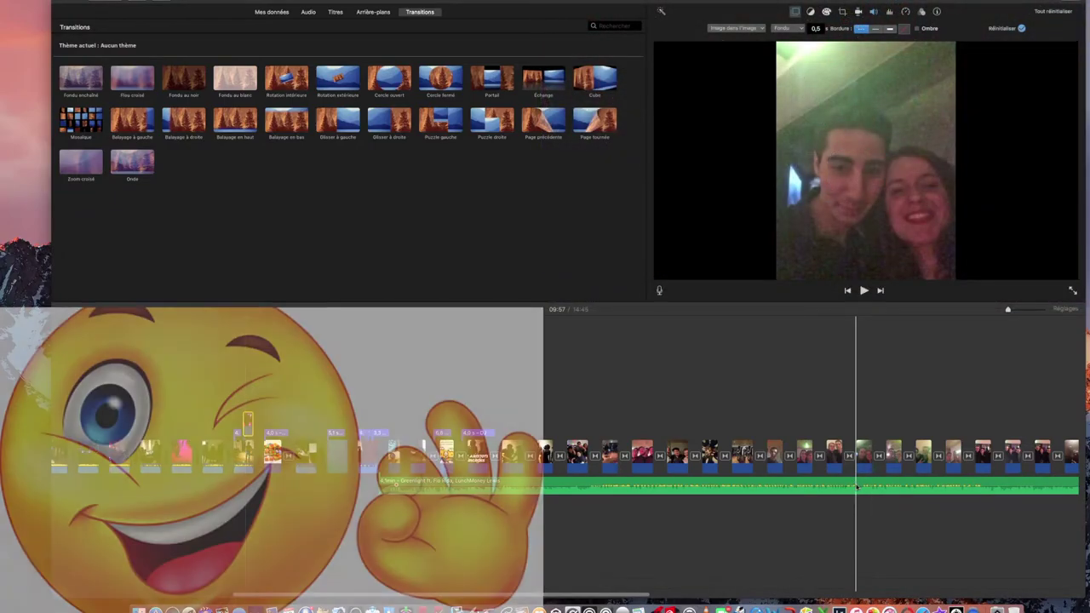
Look over the timeline's photo section and the available transitions, including Cercle ouvert, Cercle fermé and Page tournée
scroll(856, 489, "right", 5)
scroll(856, 487, "left", 5)
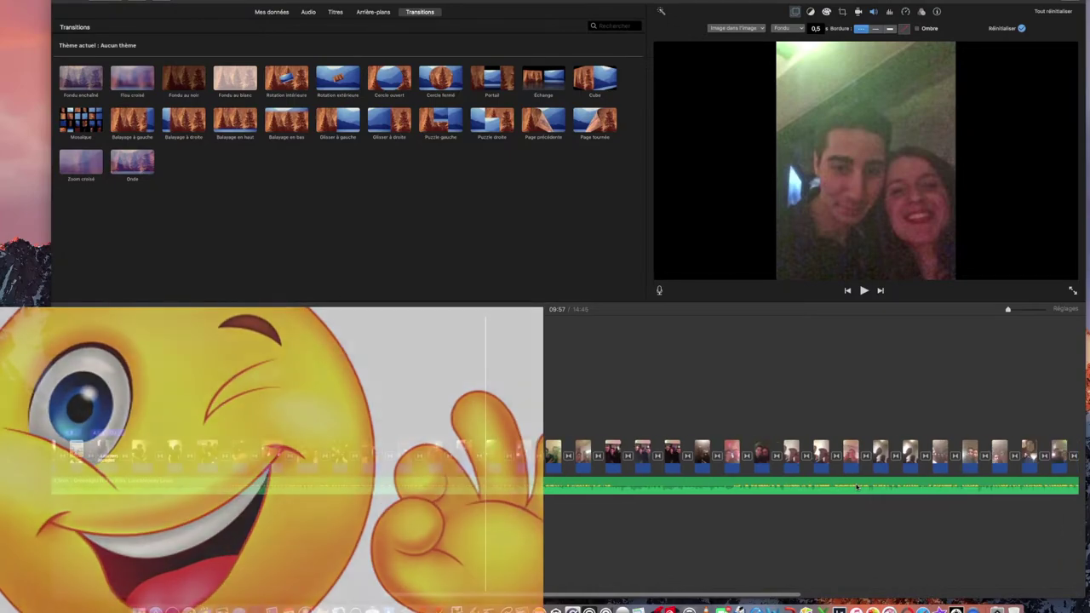
scroll(331, 494, "right", 2)
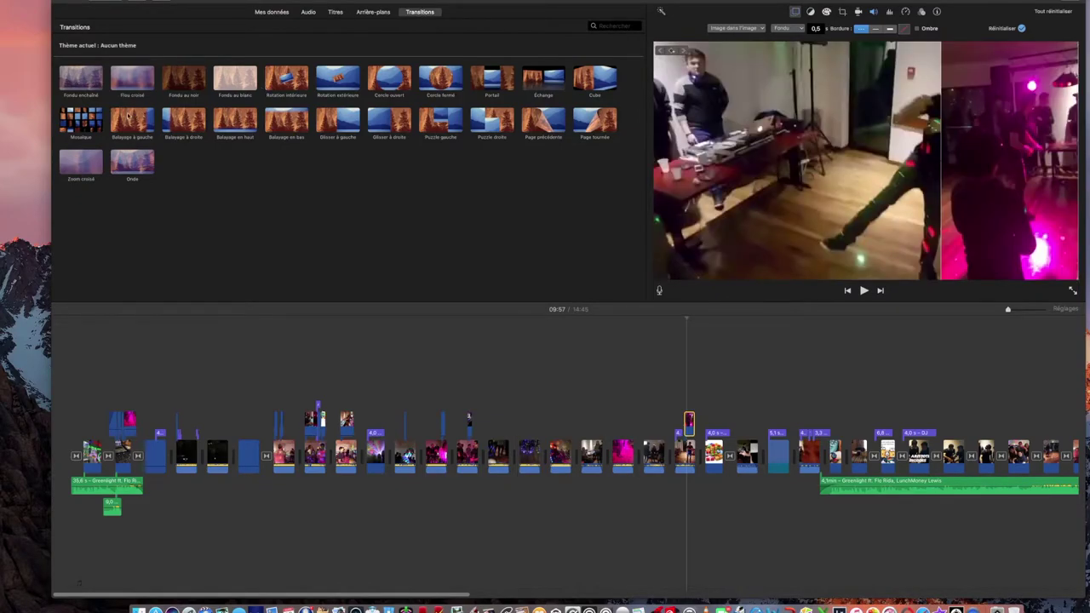
left_click(380, 77)
left_click(449, 79)
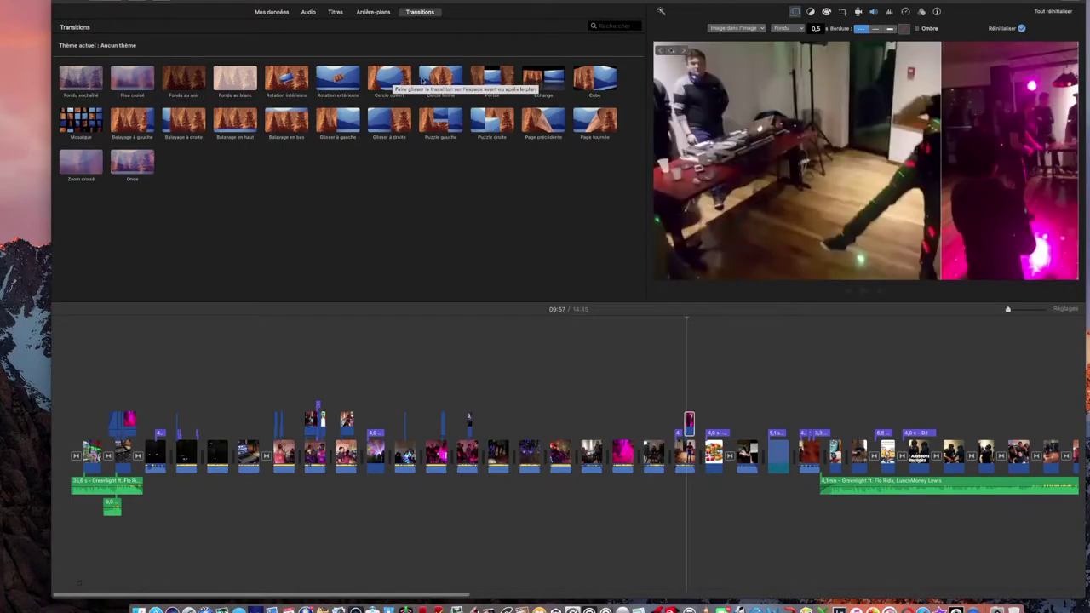
left_click(593, 120)
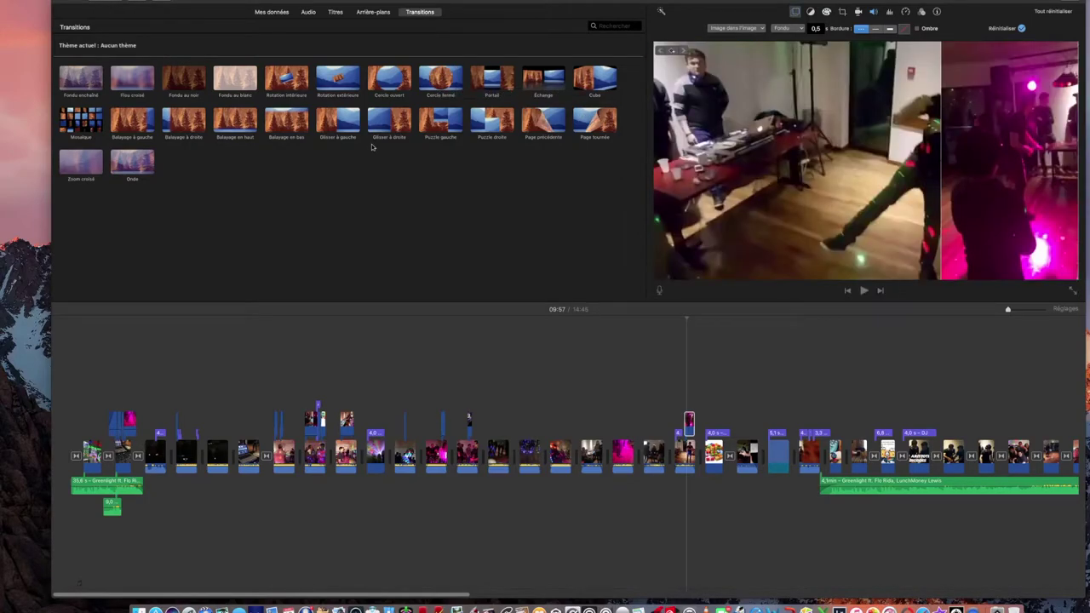
Insert the Orange background as a clip at the very start of the timeline
left_click(373, 13)
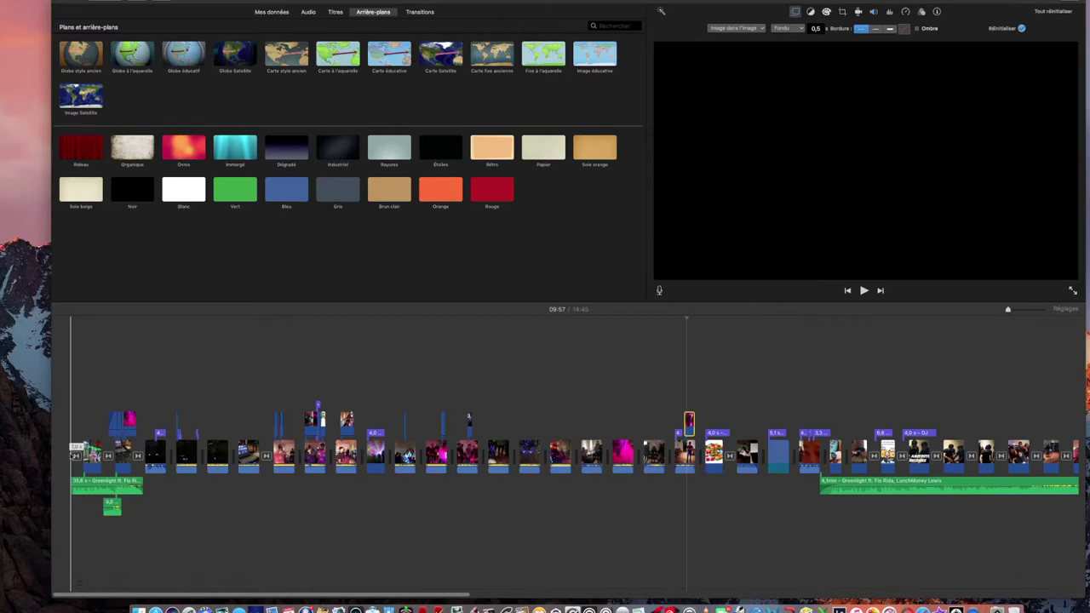
left_click(441, 195)
left_click_drag(441, 195, 72, 452)
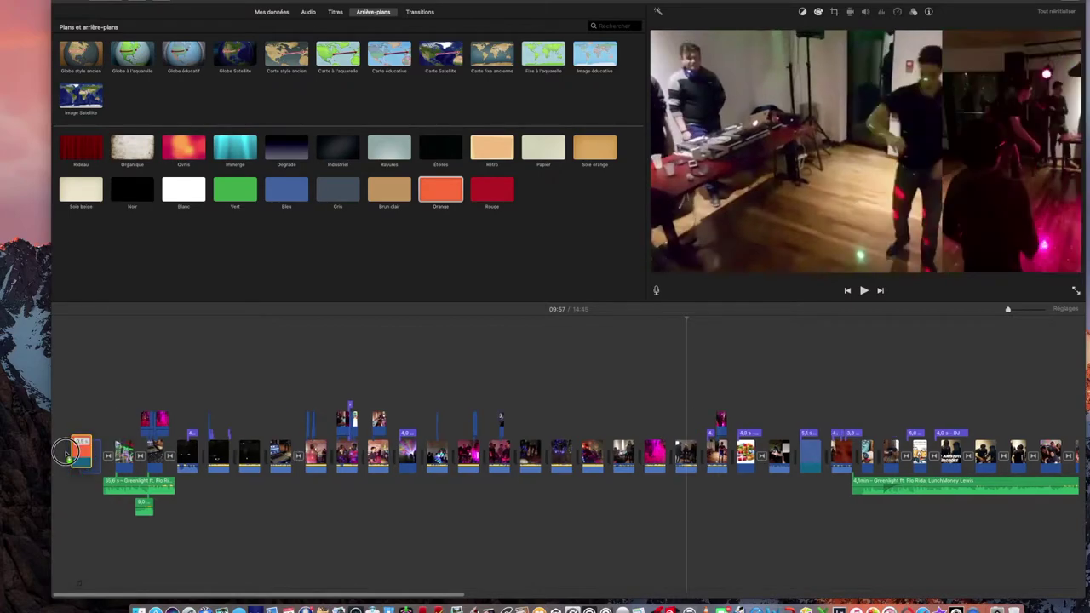
left_click(65, 452)
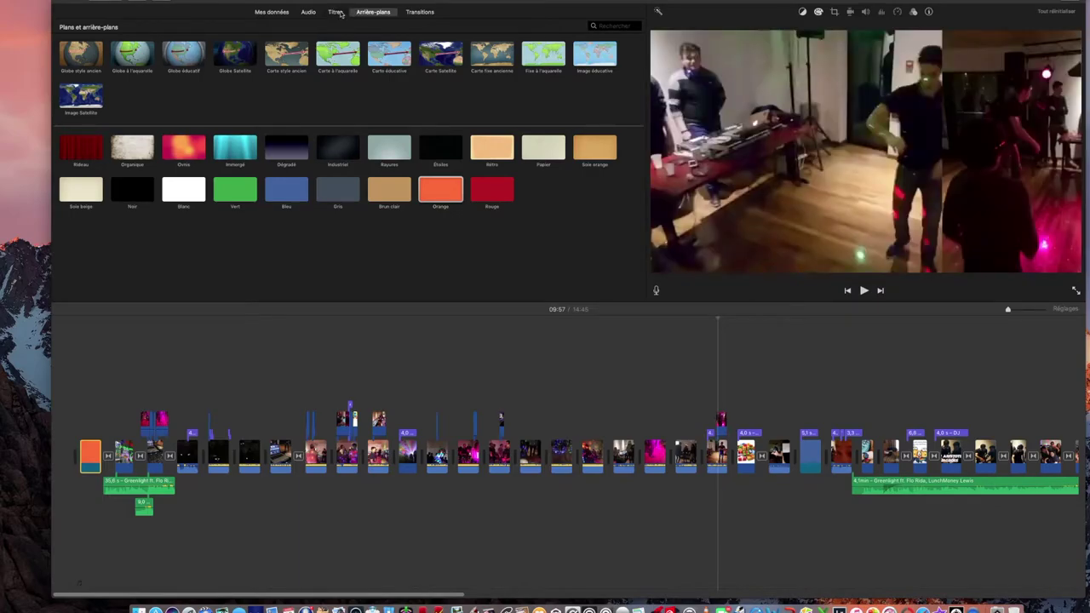
Add the Contour flou title over the orange background clip
left_click(337, 13)
left_click_drag(440, 162, 75, 404)
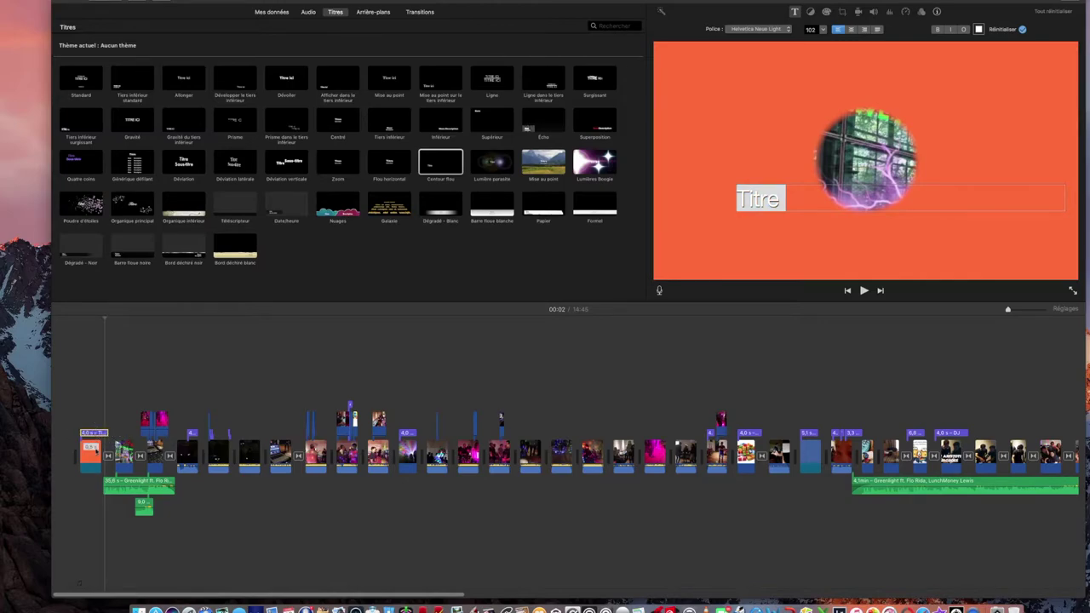
left_click(90, 454)
Try changing the durations of the title and the orange background clip at the start of the timeline
left_click_drag(102, 432, 98, 432)
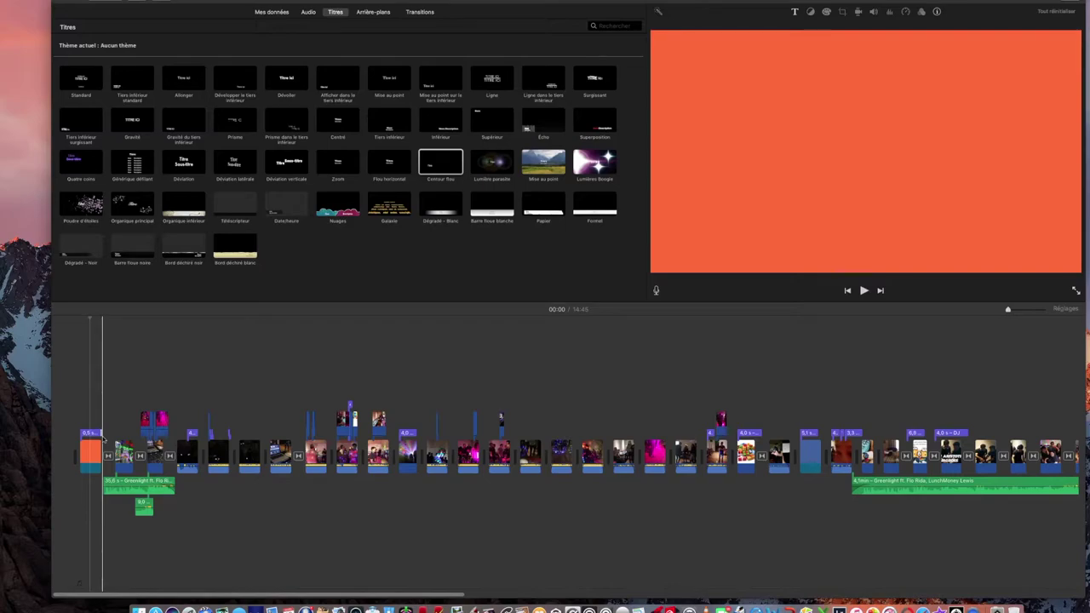
left_click_drag(100, 451, 93, 451)
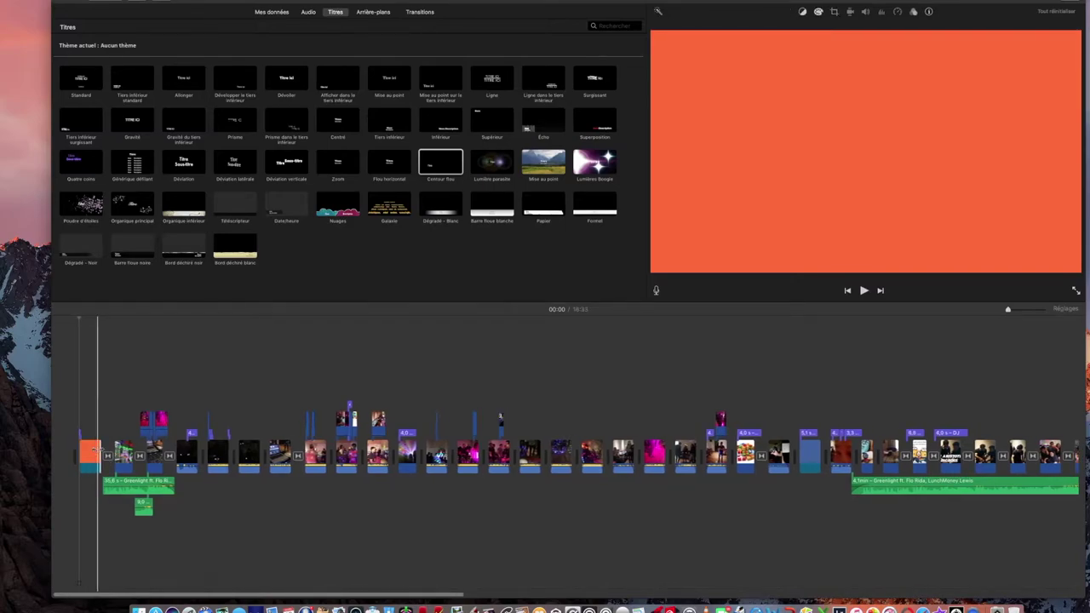
left_click_drag(96, 451, 74, 452)
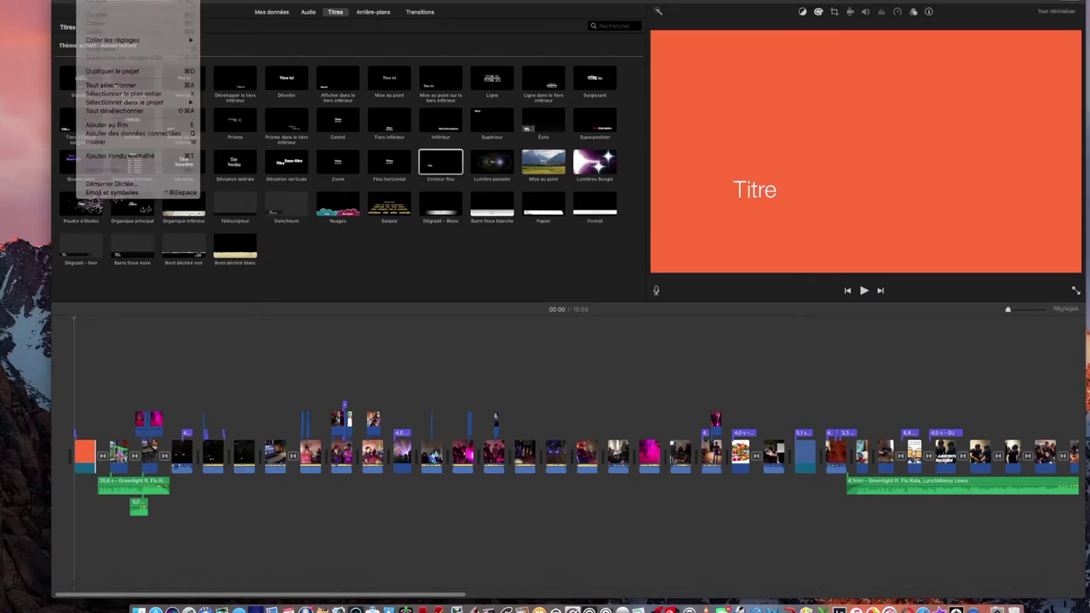
Undo the duration changes, the Contour flou title and the inserted orange background
key("super+z")
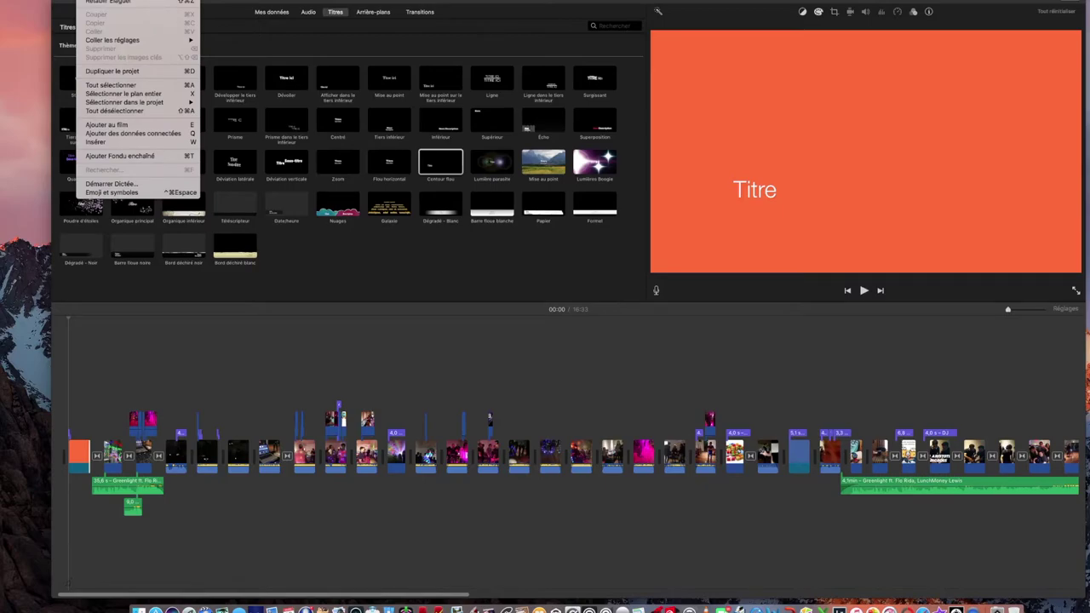
key("super+z")
key("super+z")
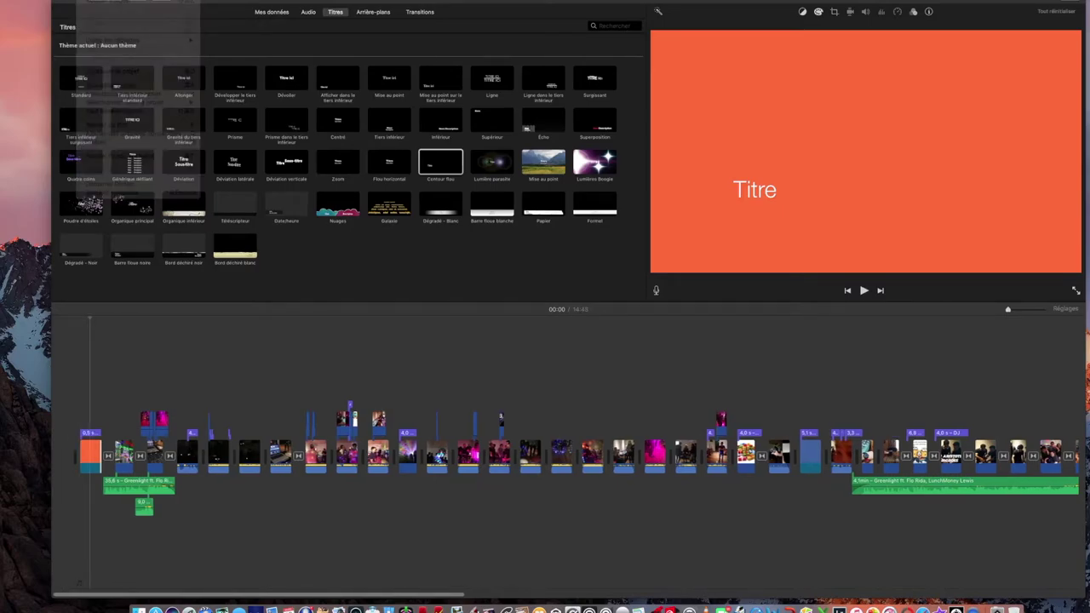
key("super+z")
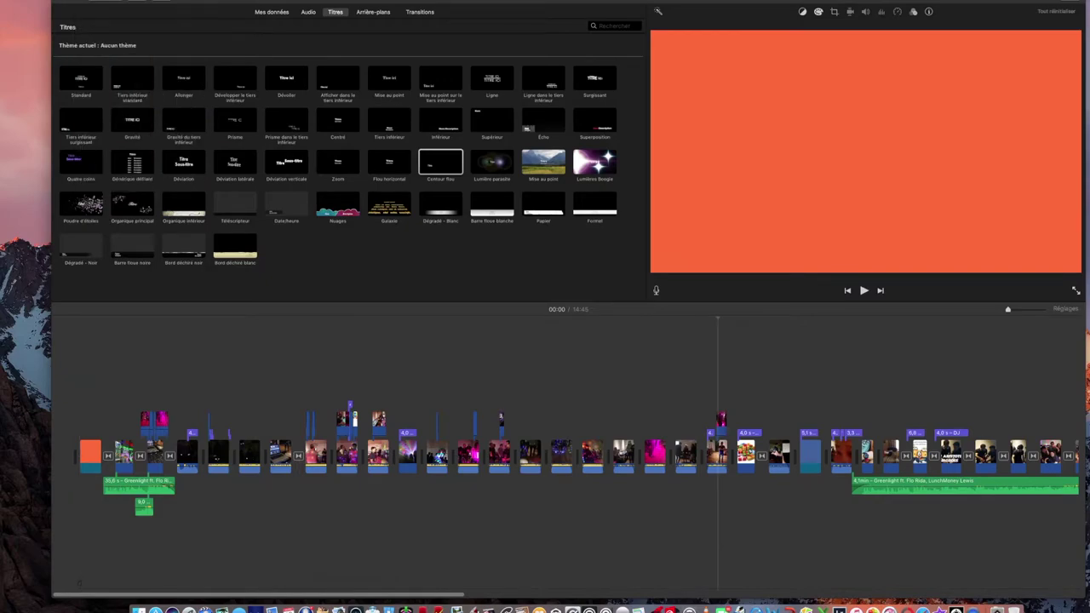
scroll(562, 451, "right", 2)
scroll(190, 417, "left", 1)
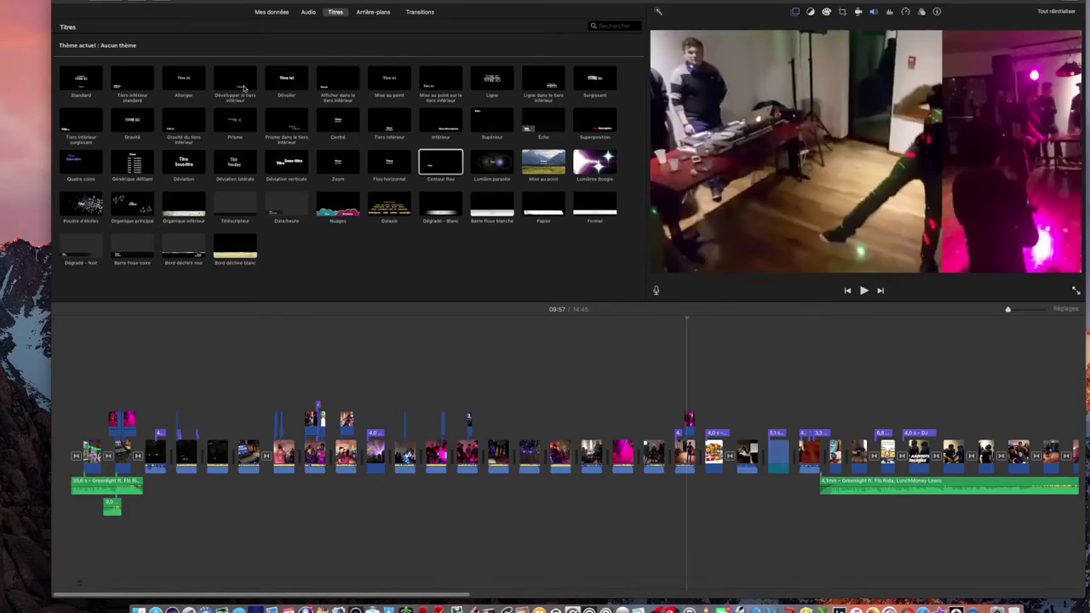
Look at the audio sources, check the iTunes library, and return to the project's media browser
left_click(307, 12)
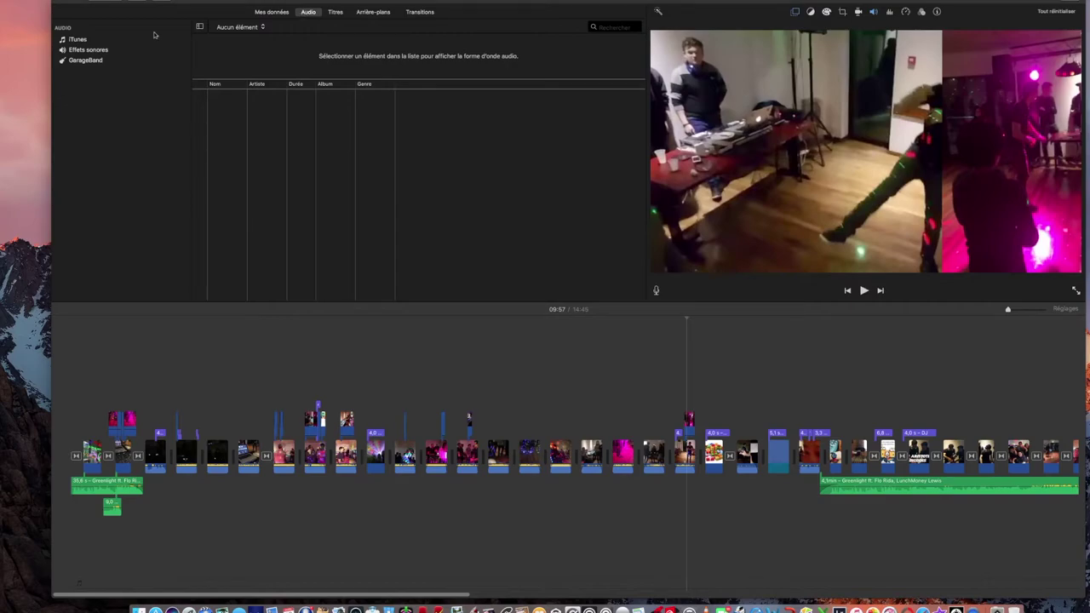
left_click(85, 41)
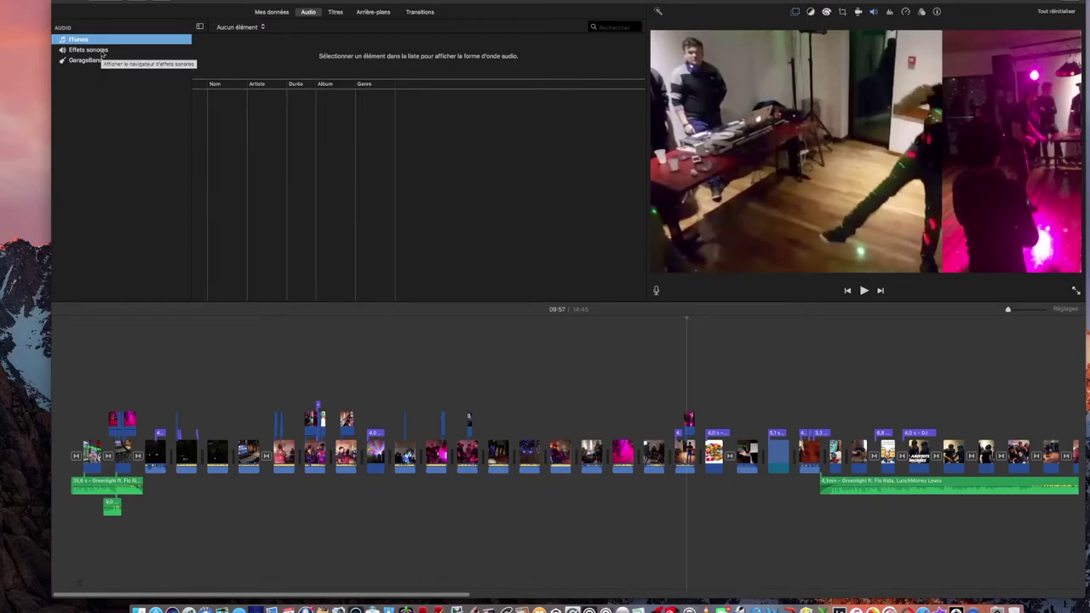
left_click(276, 14)
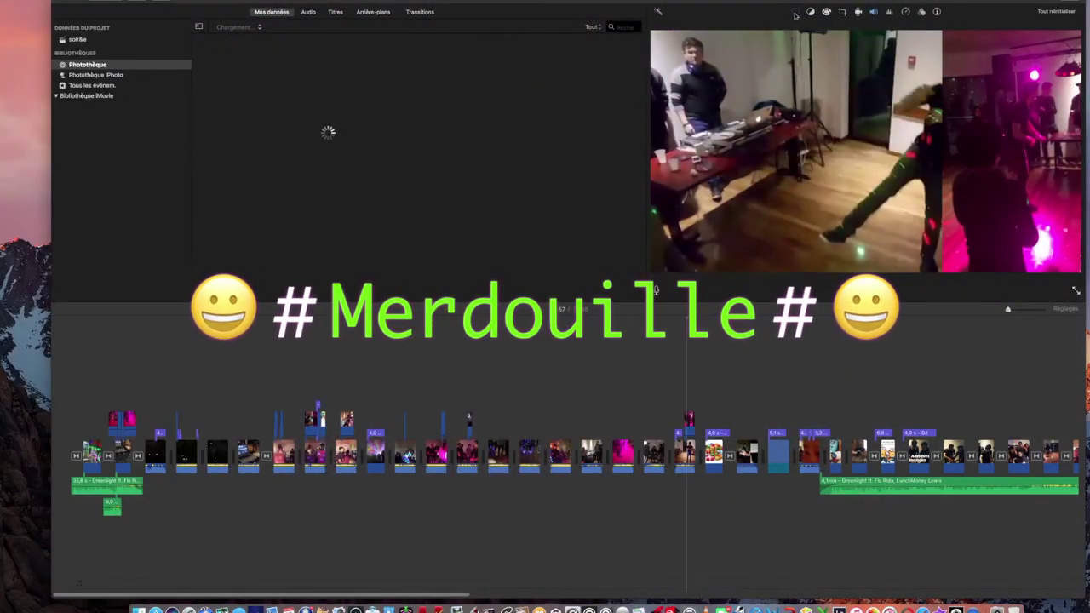
View the selected clip's video overlay, color balance, color correction and cropping settings one after another
left_click(794, 13)
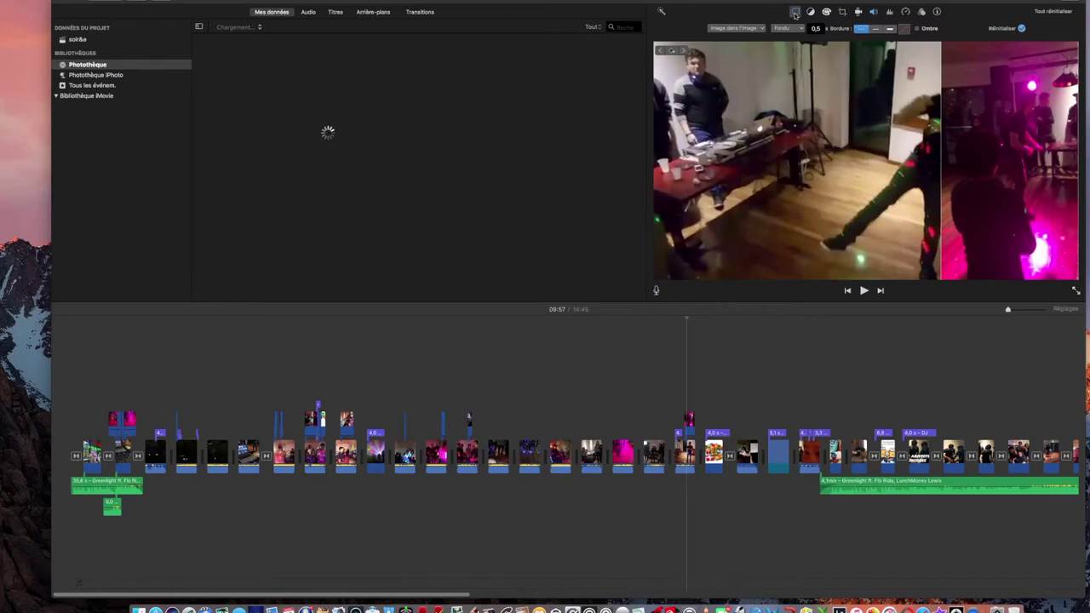
left_click(810, 12)
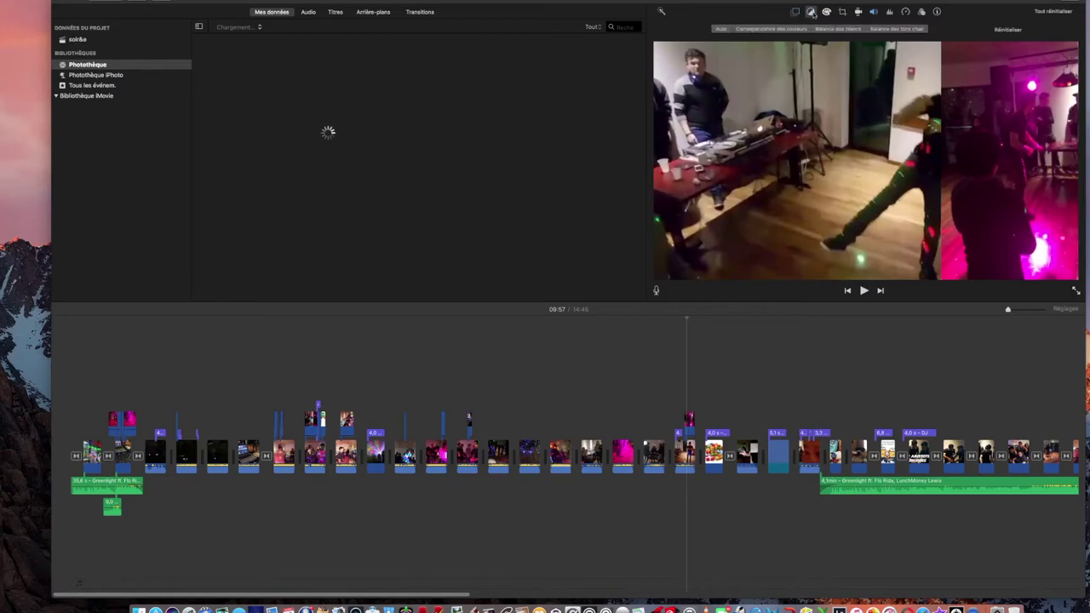
left_click(826, 12)
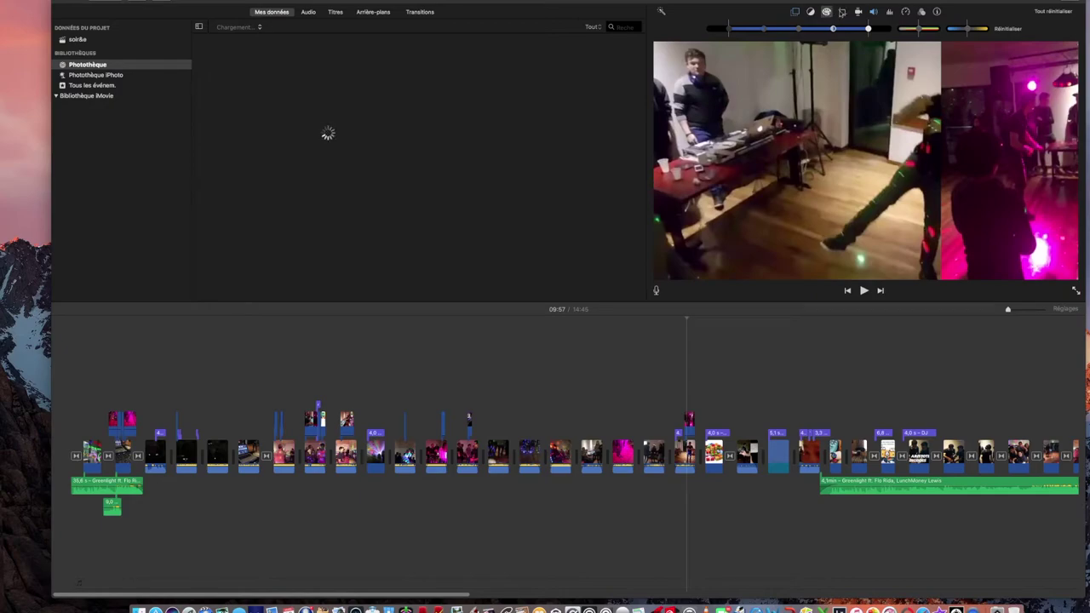
left_click(841, 12)
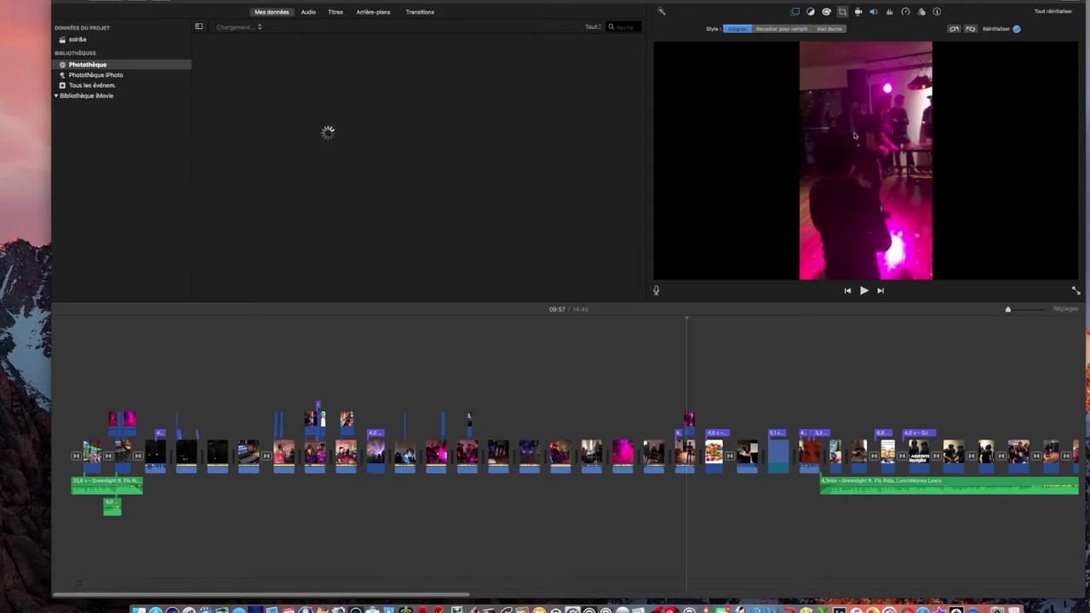
Try the crop-to-fill framing on the clip, and set a Ken Burns pan from its upper part down to its lower part
left_click(777, 30)
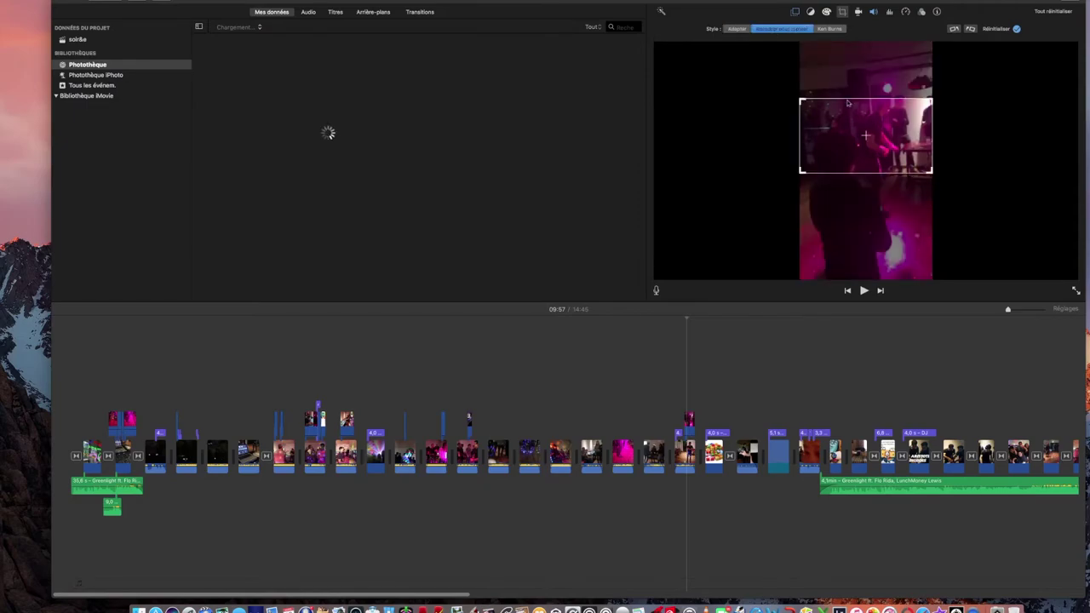
left_click_drag(883, 124, 882, 156)
left_click(830, 29)
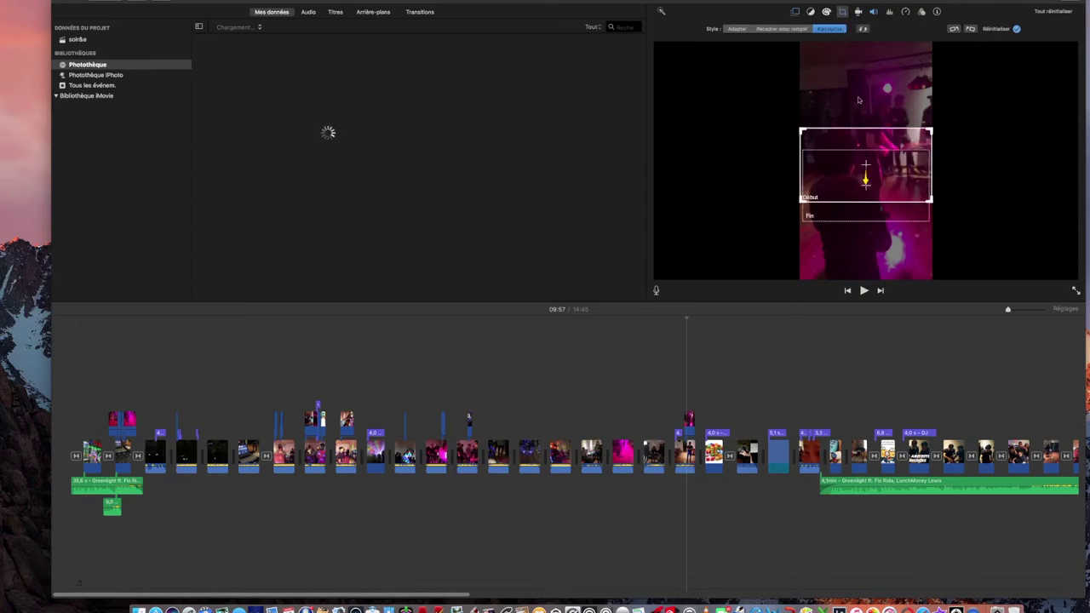
left_click(872, 136)
left_click_drag(872, 136, 869, 65)
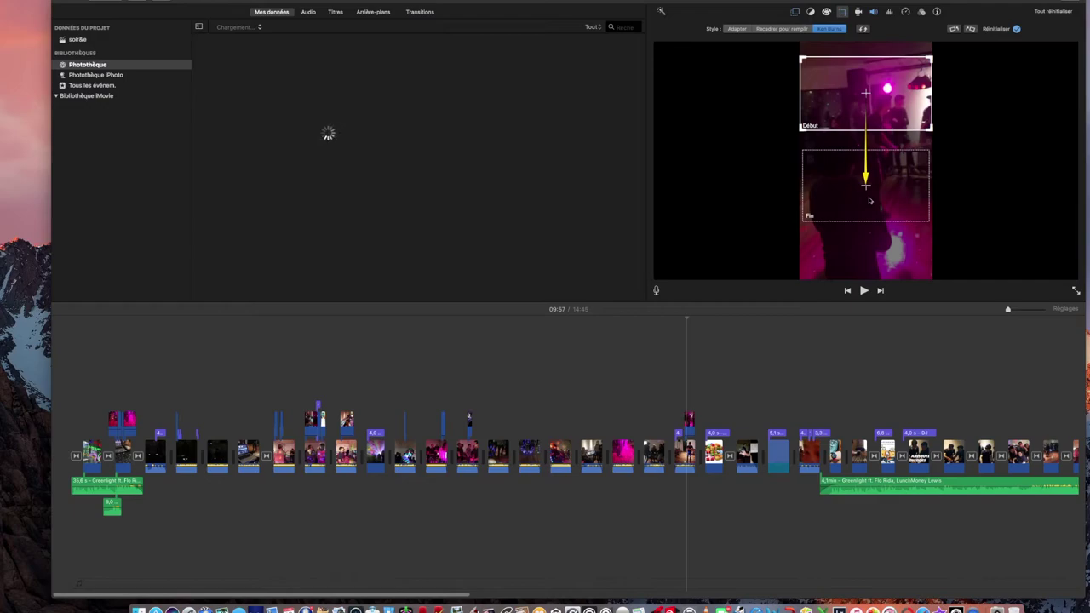
left_click_drag(867, 173, 872, 220)
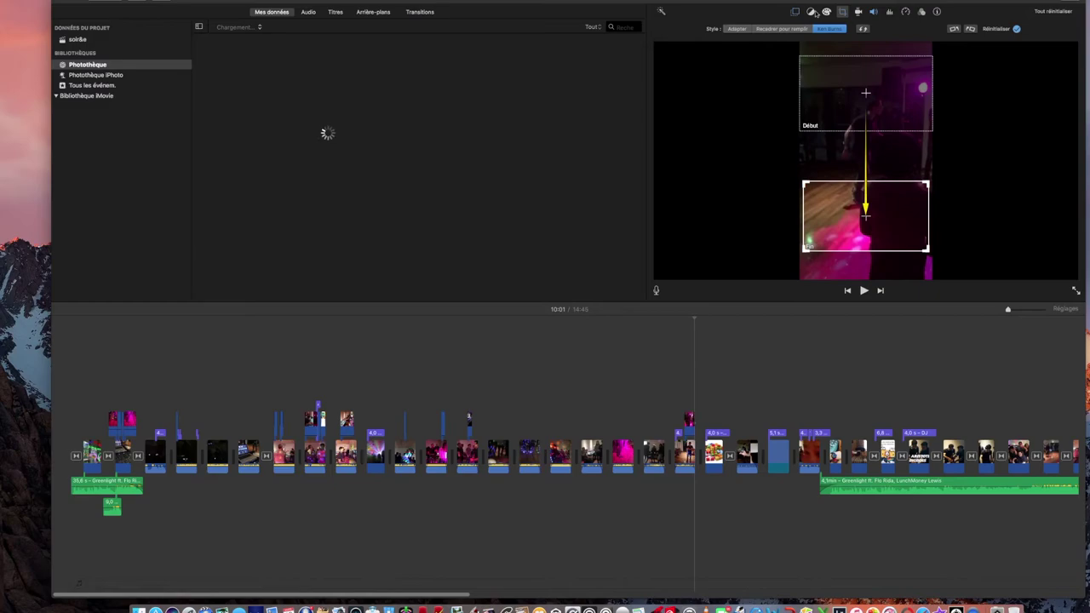
Play the timeline from the overlay clip's position to preview the Ken Burns movement
left_click(720, 535)
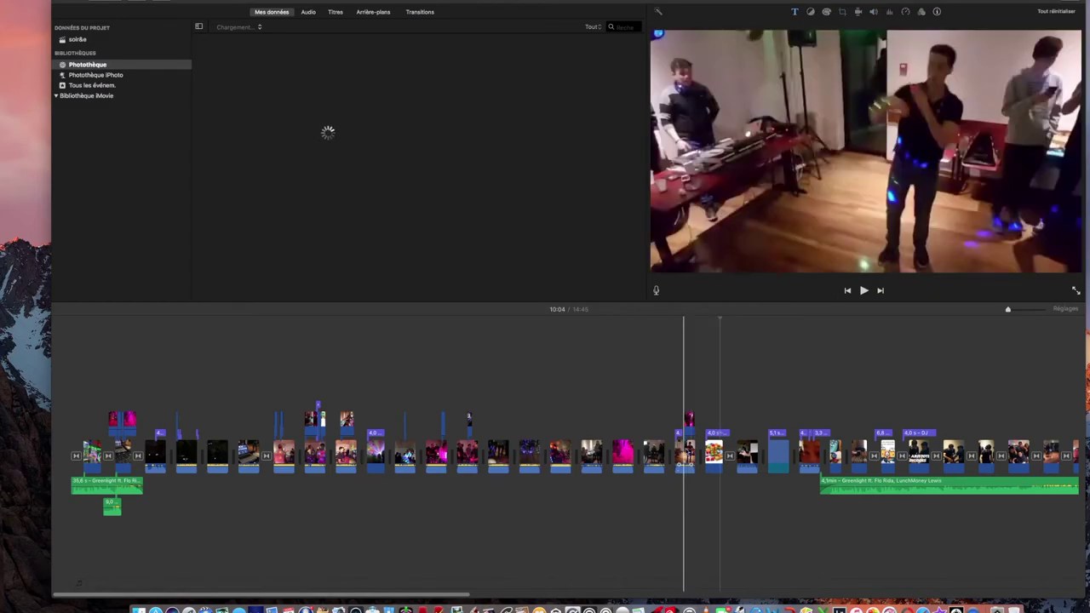
left_click(683, 451)
key("space")
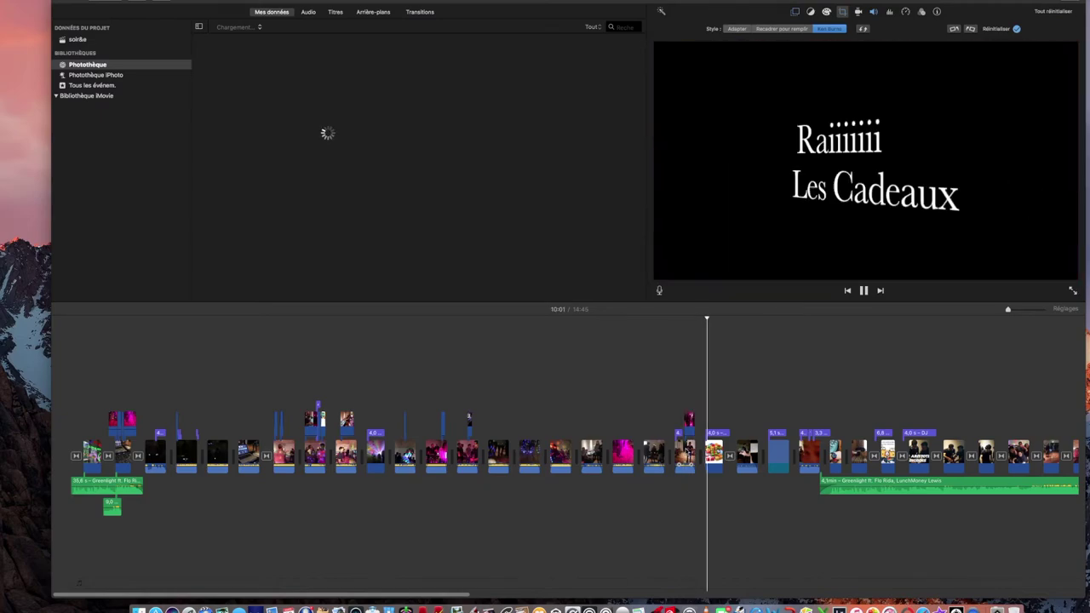
key("space")
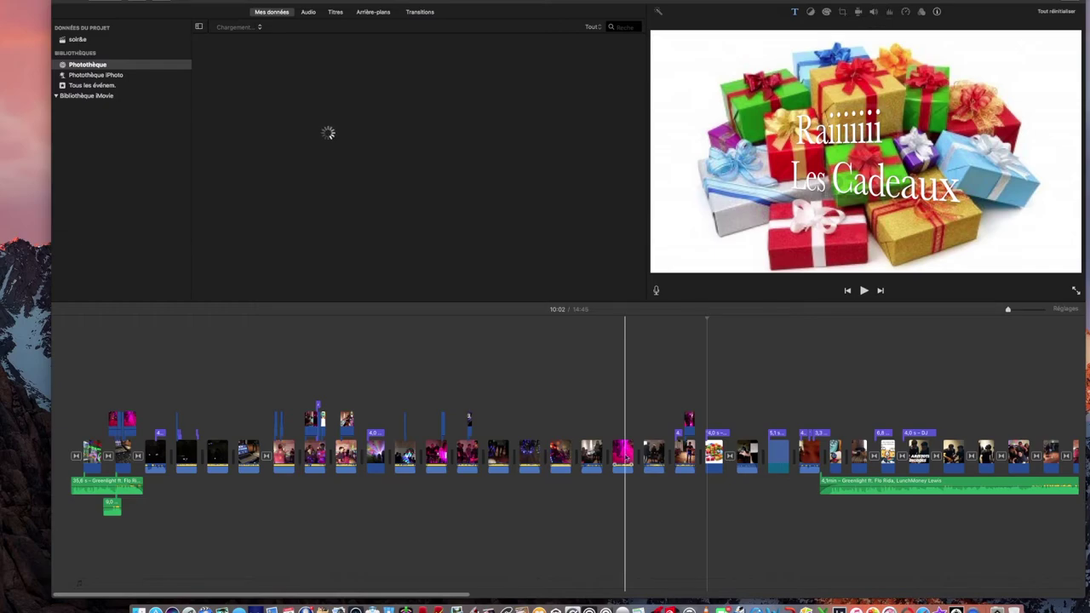
Try the automatic volume adjustment on the pink-lit clip of the main track
left_click(623, 454)
left_click(864, 12)
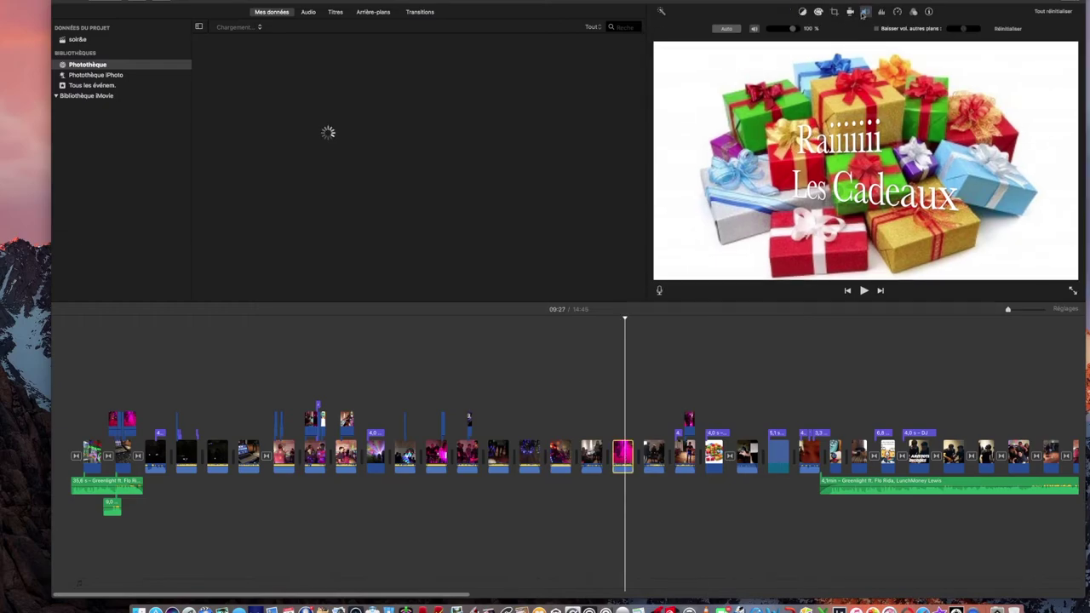
left_click(735, 29)
Undo the recent audio changes made to the pink-lit clip
left_click(93, 0)
left_click(93, 0)
left_click(94, 0)
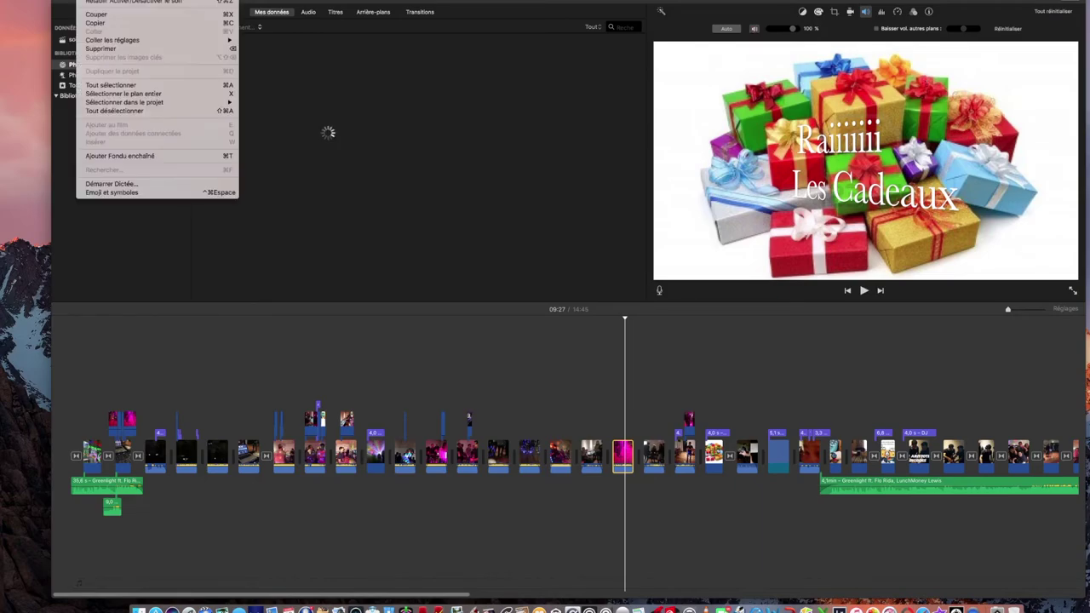
left_click(94, 0)
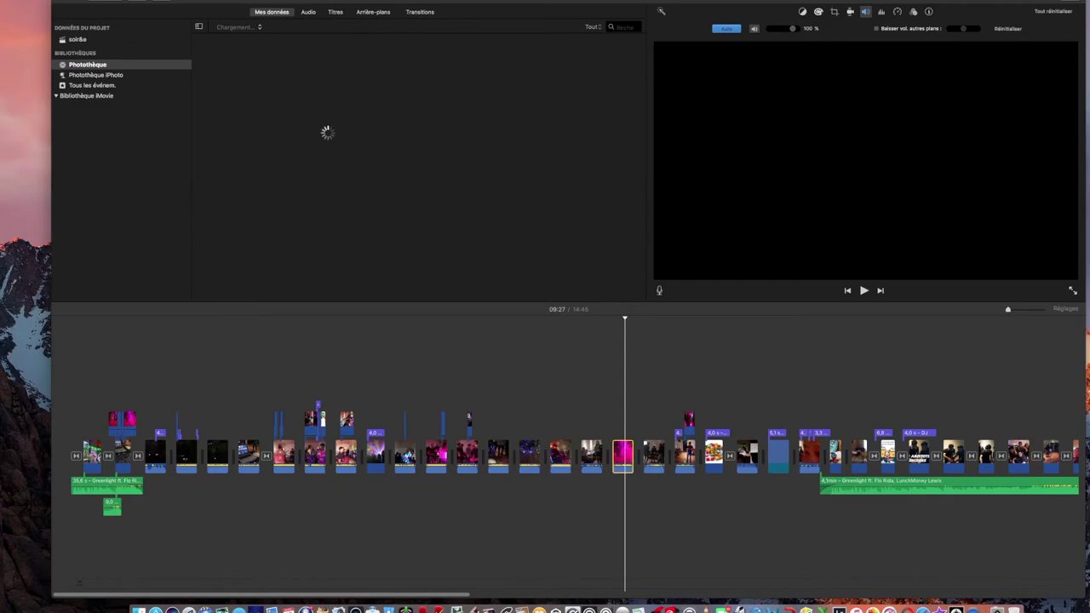
left_click(93, 0)
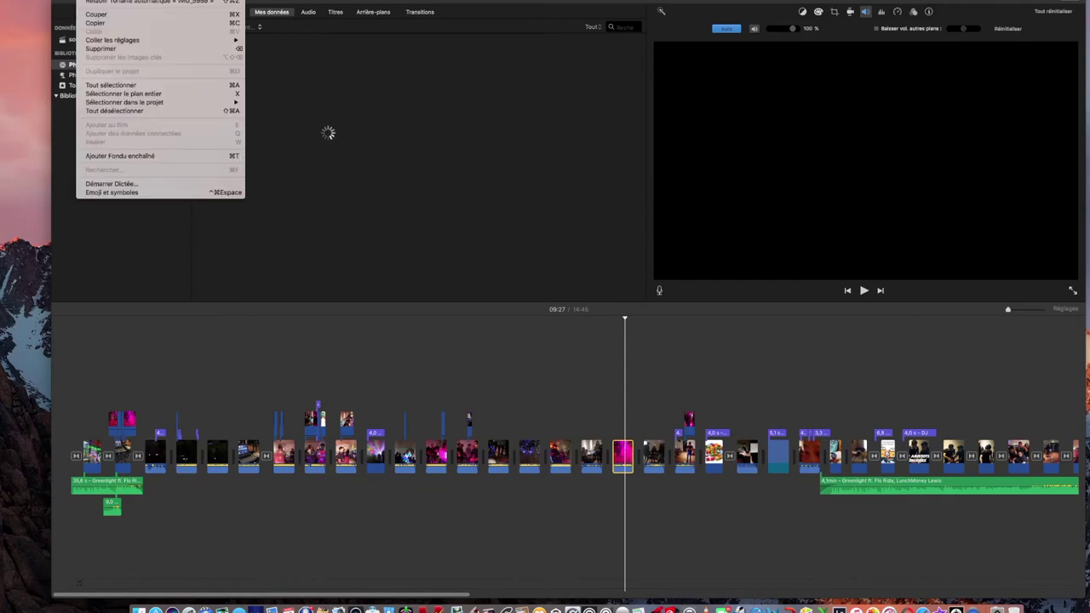
key("super+z")
Return to the projects overview and create a new empty film project
left_click(105, 1)
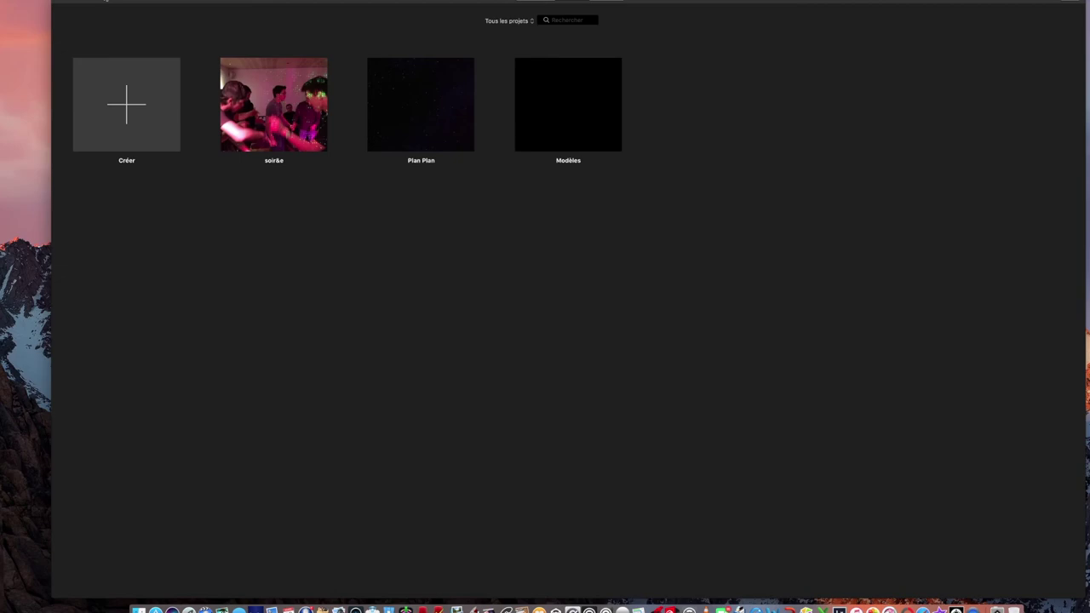
left_click(123, 102)
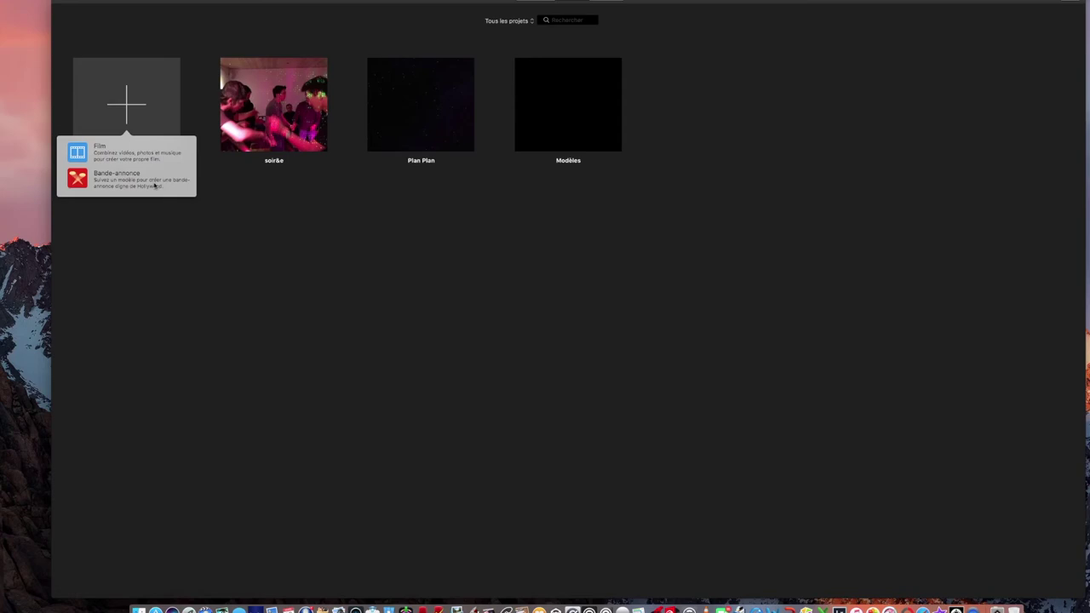
left_click(120, 153)
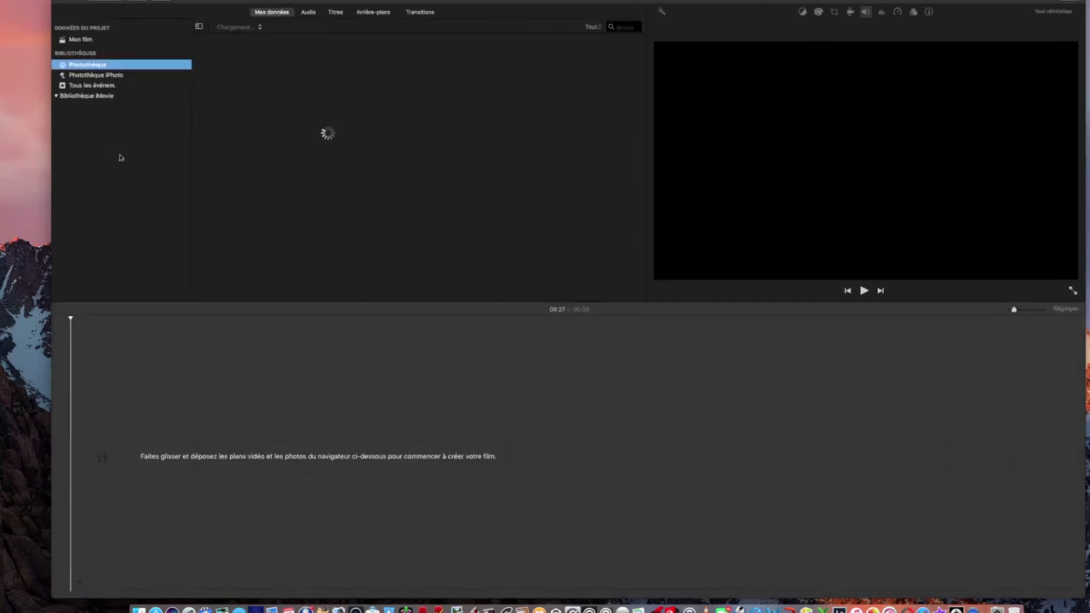
left_click(746, 459)
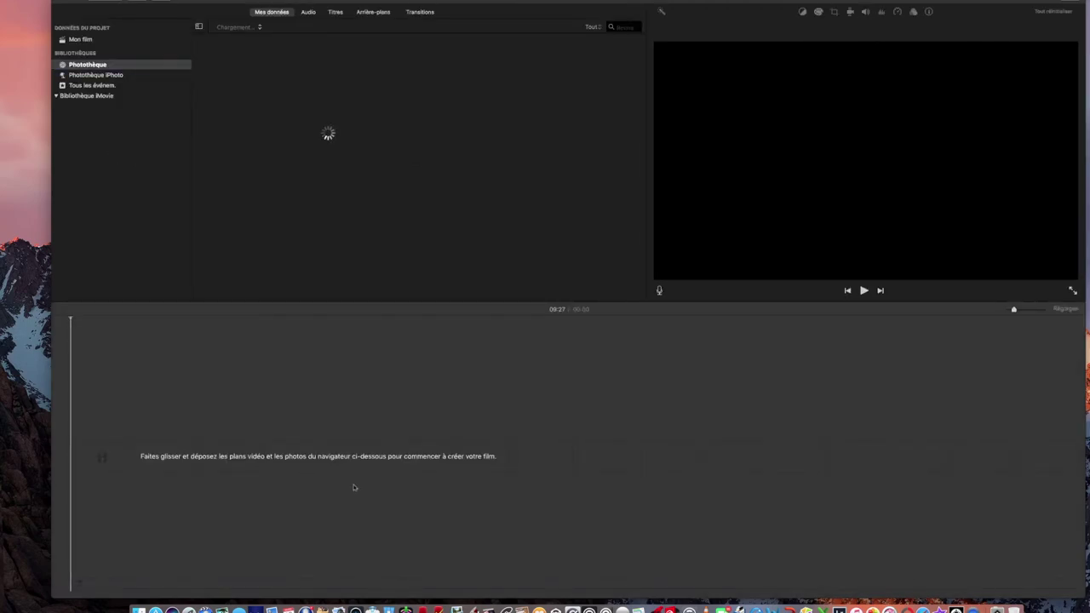